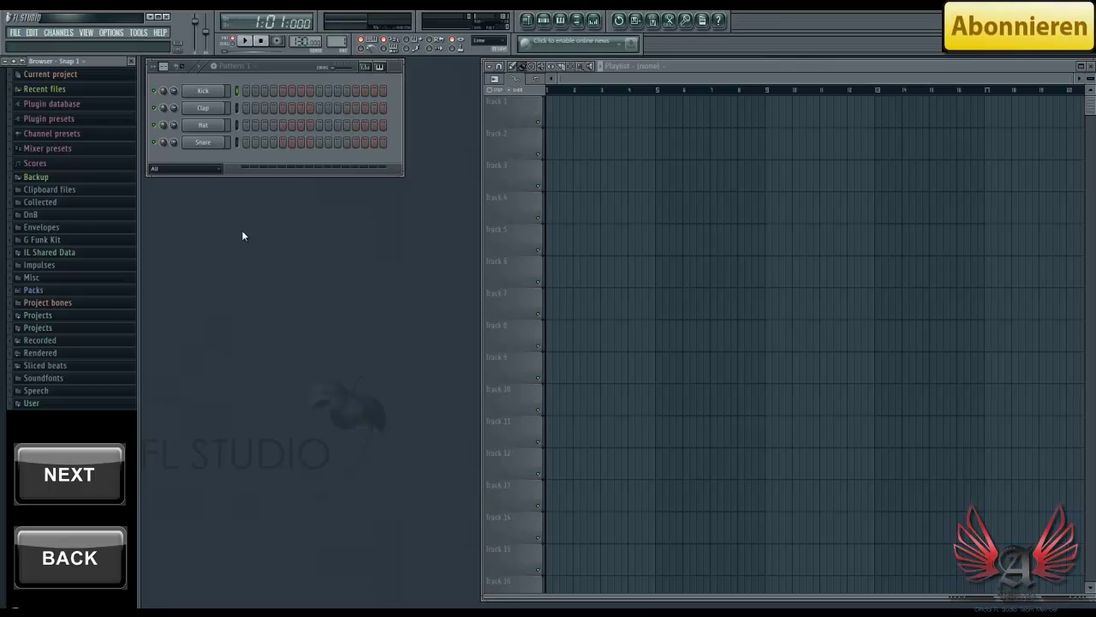
Add the desktop folder Eigene Sounds as a browser extra search folder in the file settings and close the settings
left_click(114, 33)
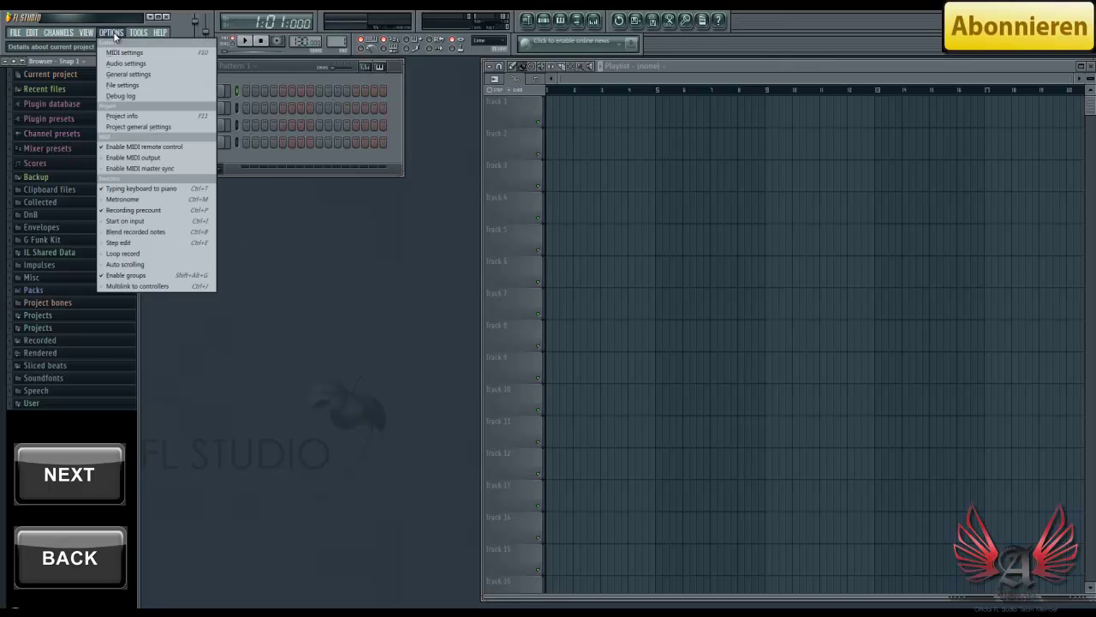
left_click(133, 85)
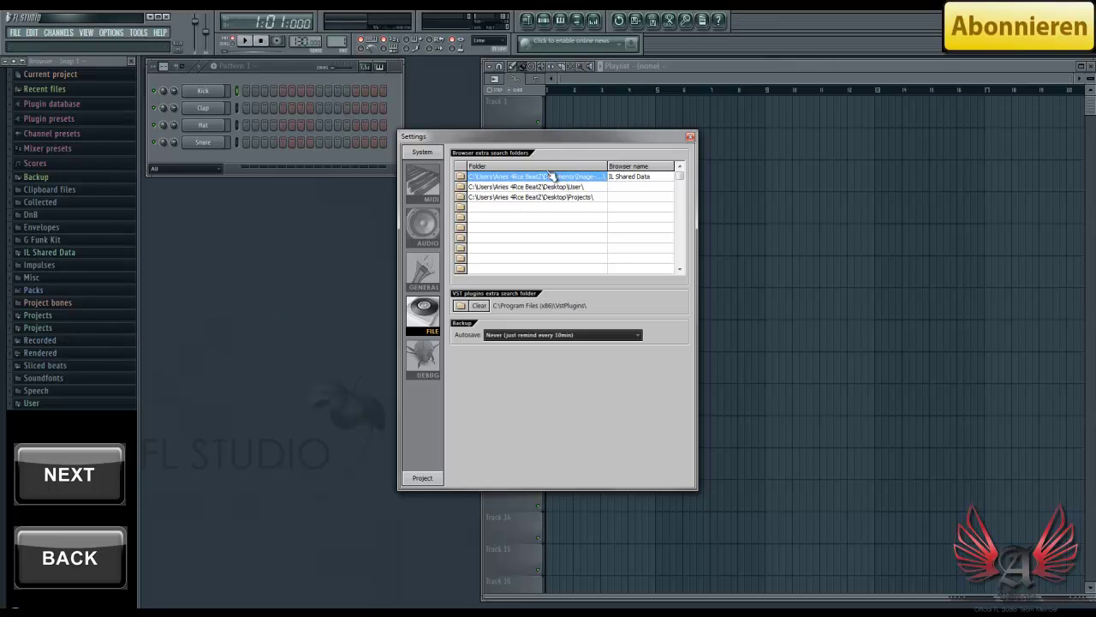
left_click(460, 207)
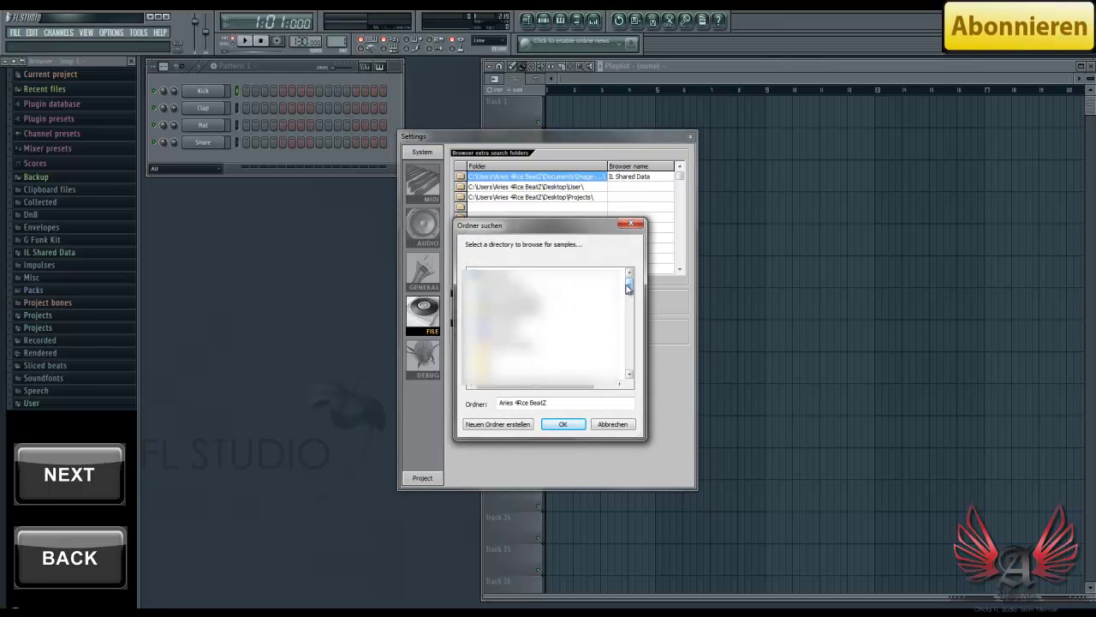
left_click_drag(630, 287, 636, 333)
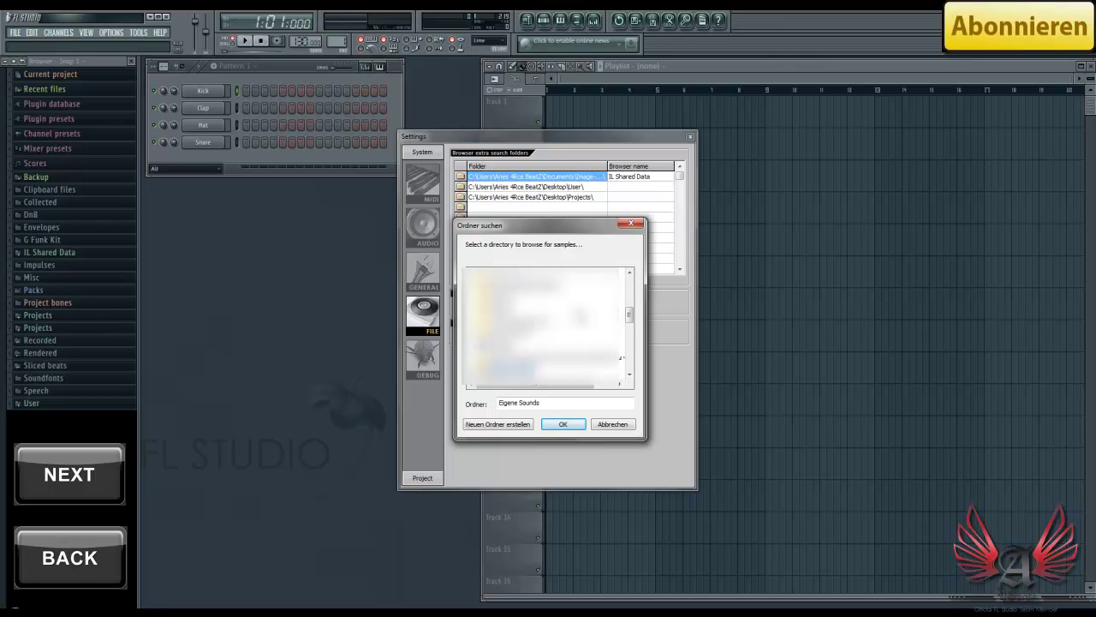
scroll(576, 322, "down", 3)
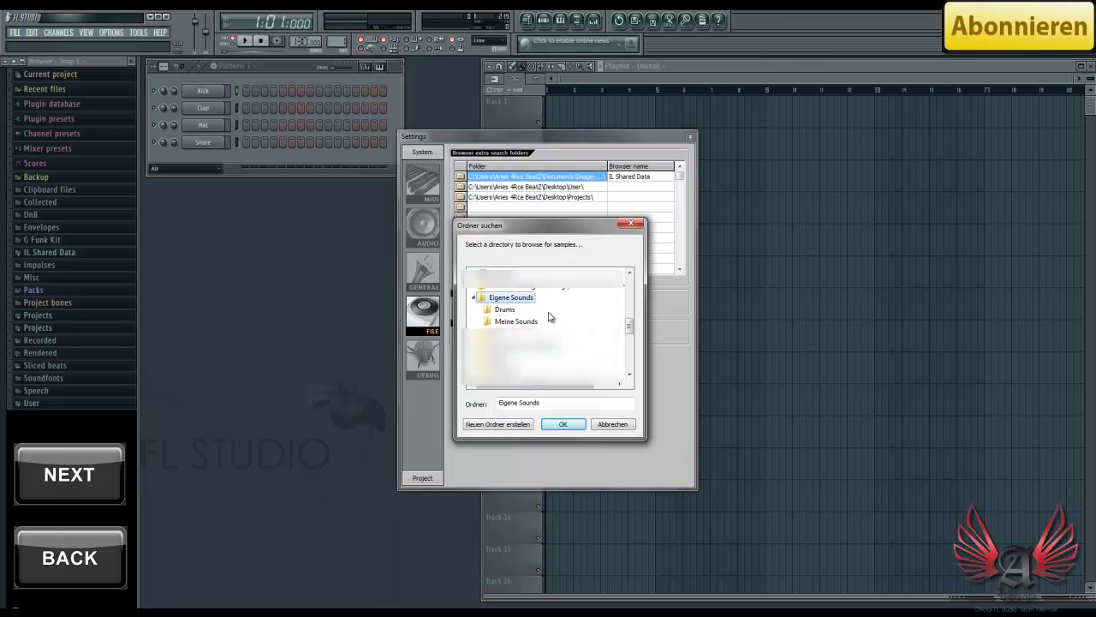
left_click(473, 297)
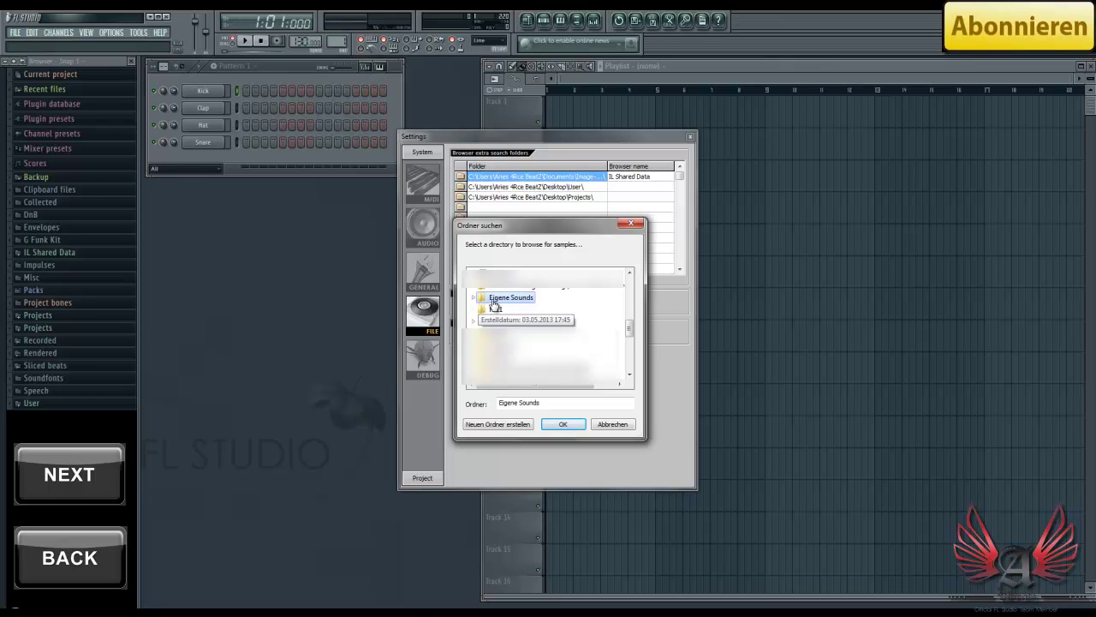
left_click(574, 425)
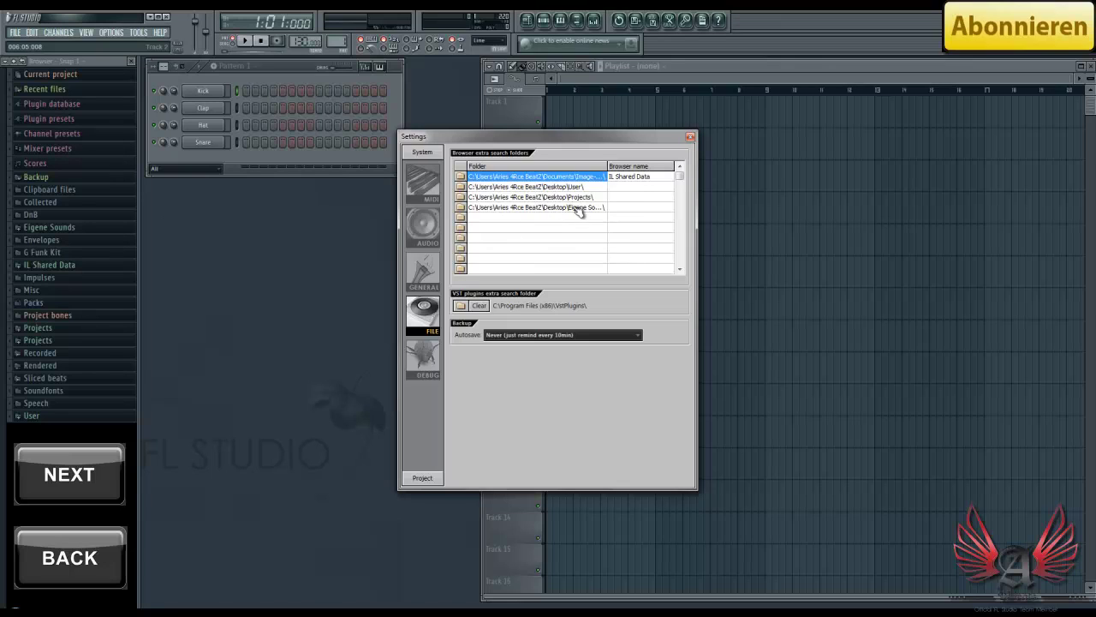
left_click(691, 137)
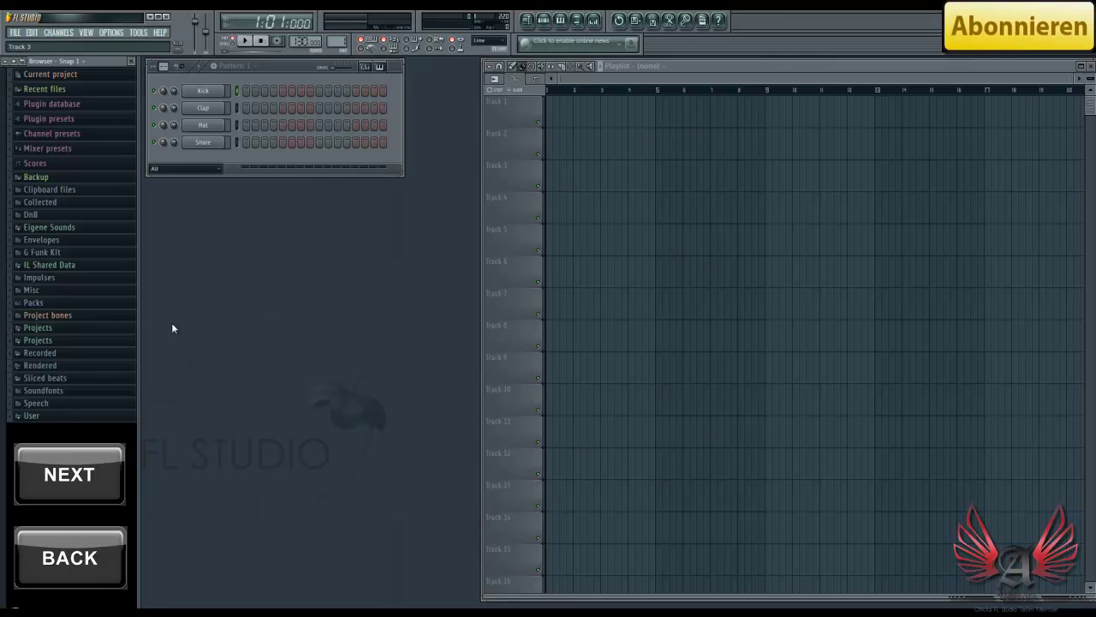
Expand the Eigene Sounds folder in the browser, look into its Meine Sounds subfolder, and collapse the folder again
left_click(51, 227)
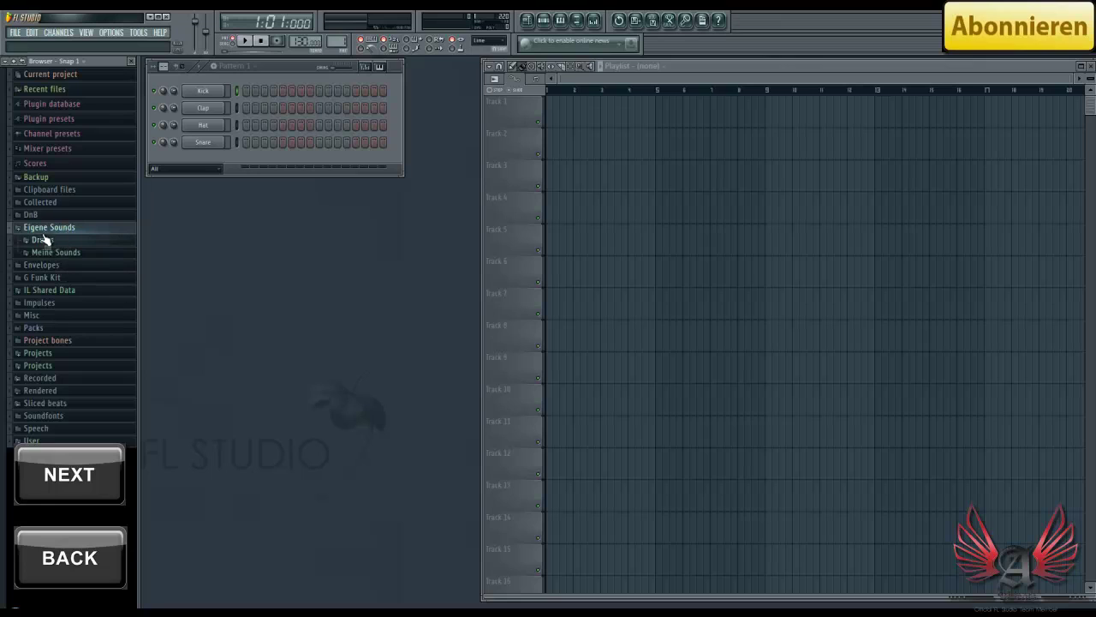
left_click(77, 252)
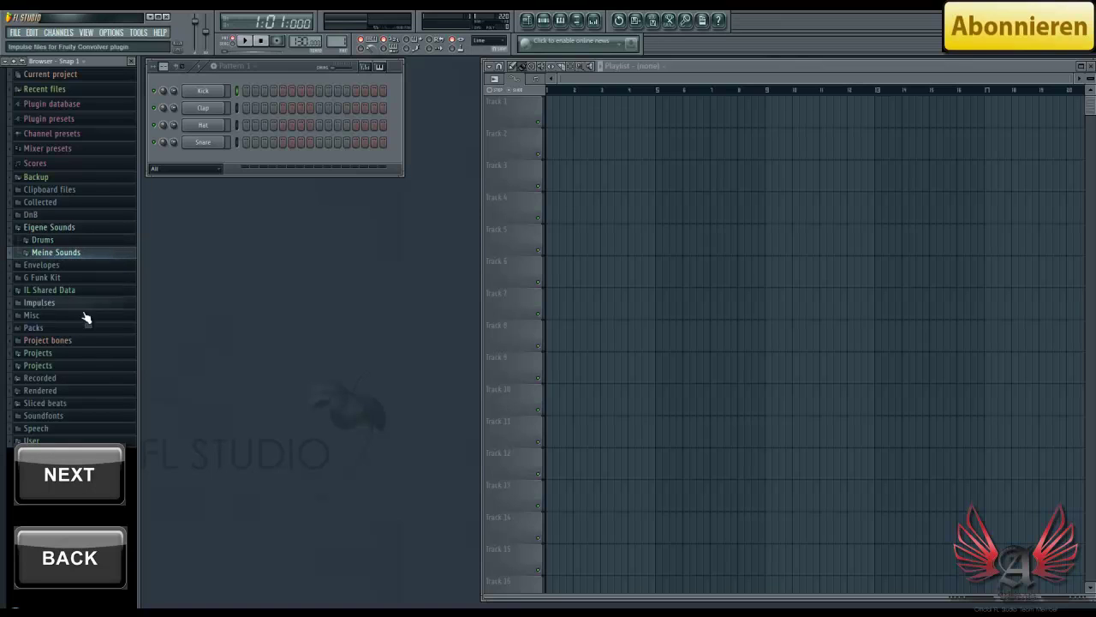
left_click(96, 231)
left_click(83, 231)
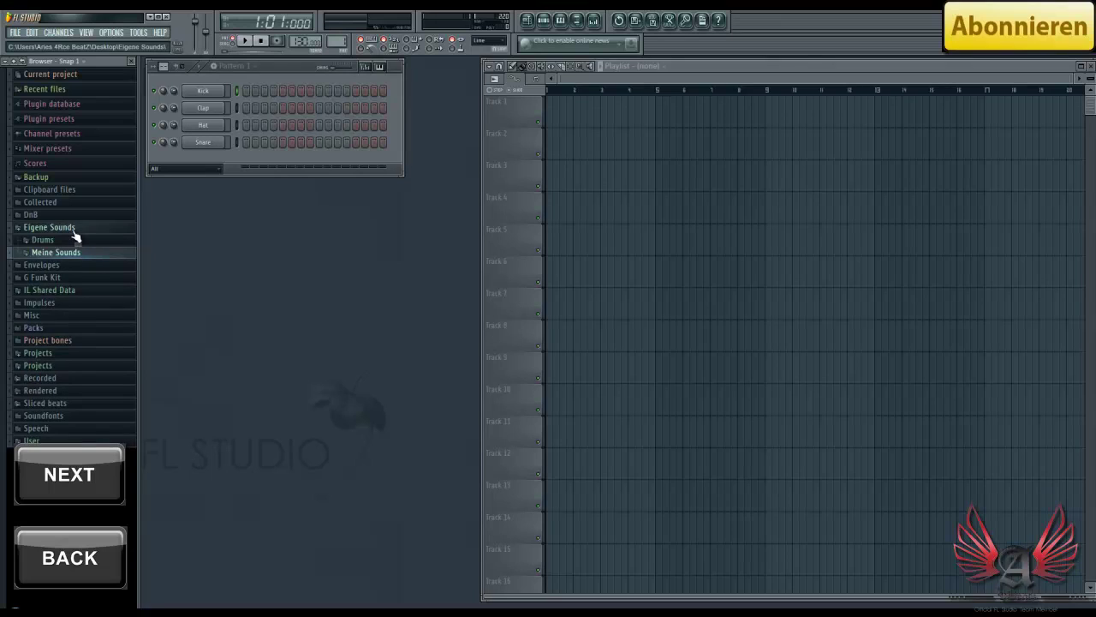
left_click(75, 229)
Switch to the desktop, inspect the Eigene Sounds folder and its Drums subfolder in Windows Explorer, and close the window
left_click(150, 17)
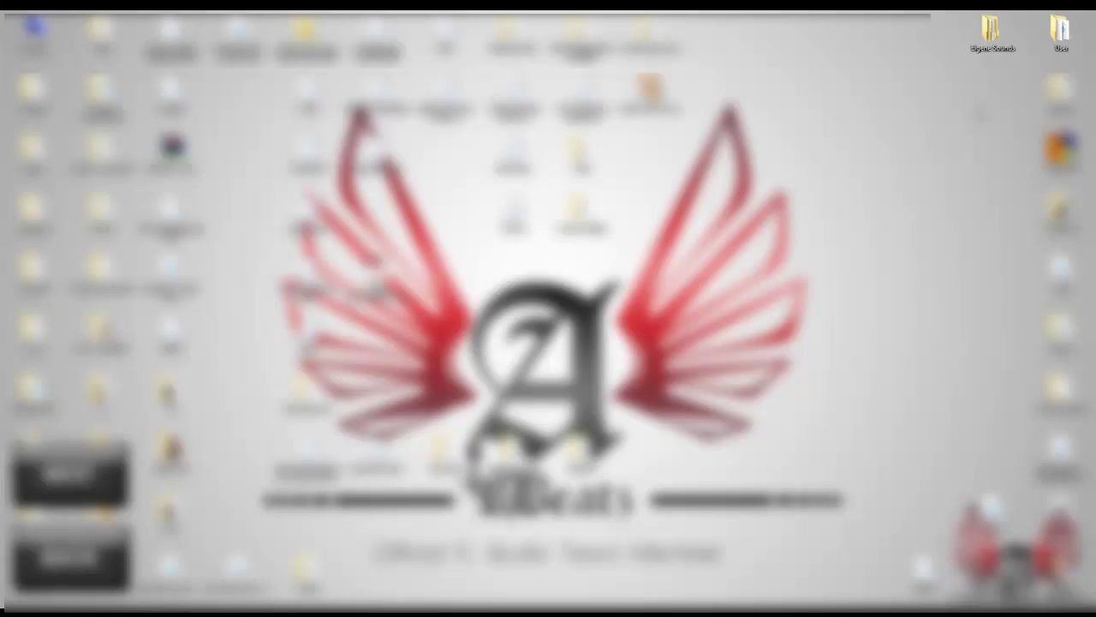
double_click(992, 33)
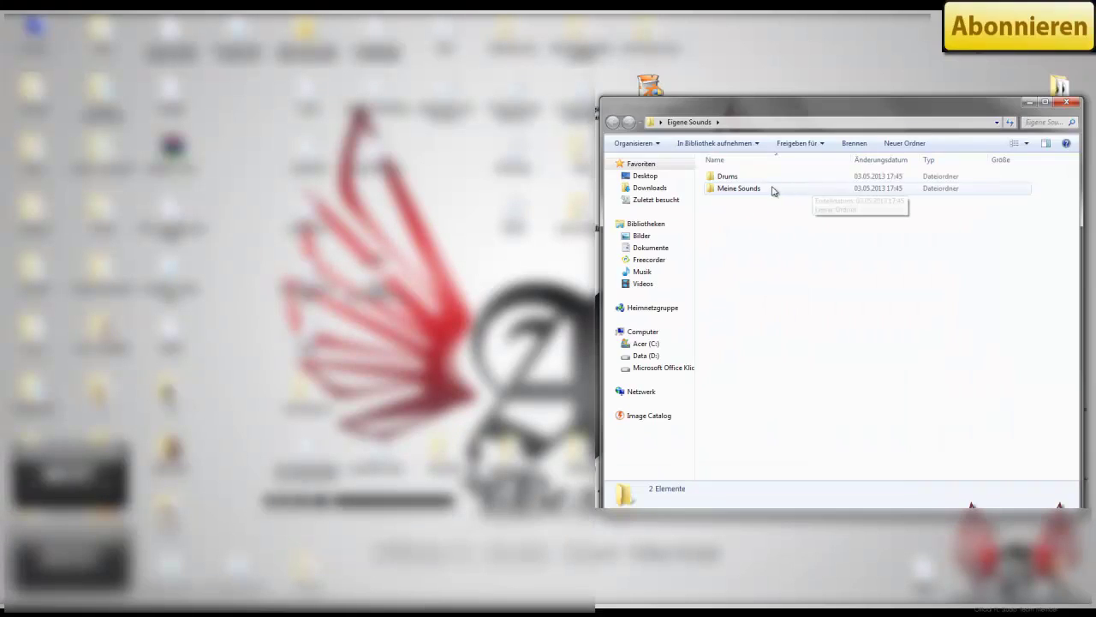
double_click(728, 177)
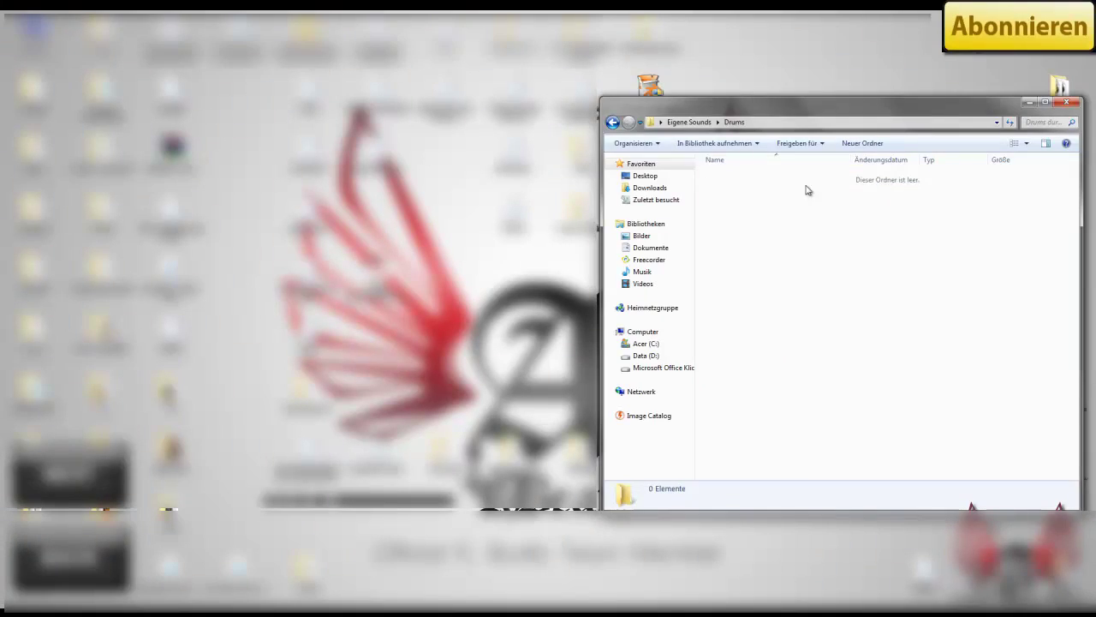
left_click(613, 123)
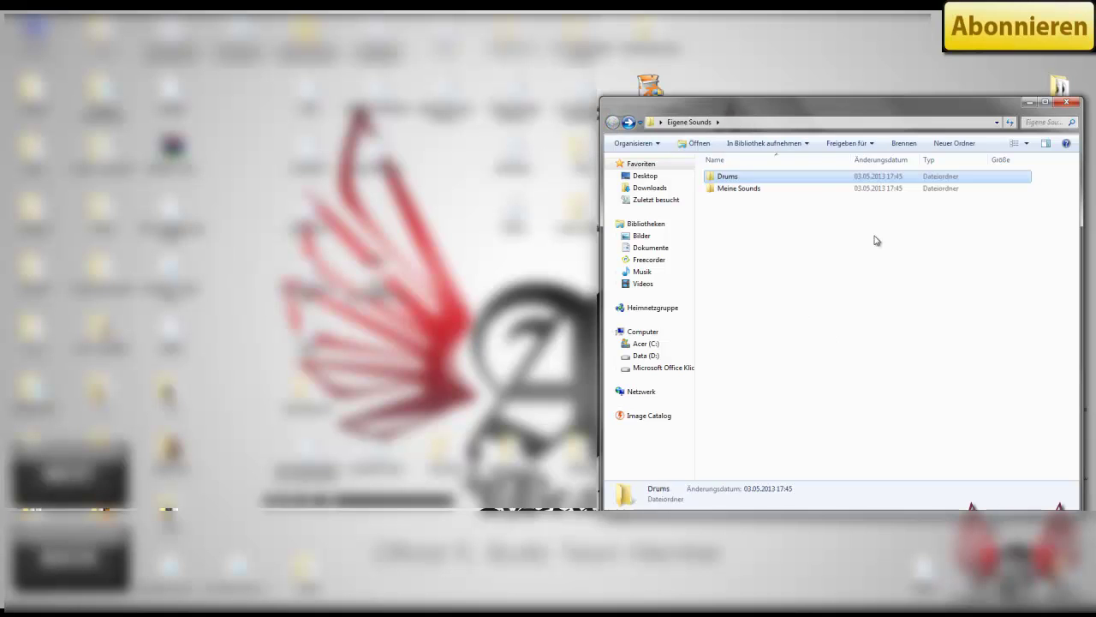
left_click(1066, 103)
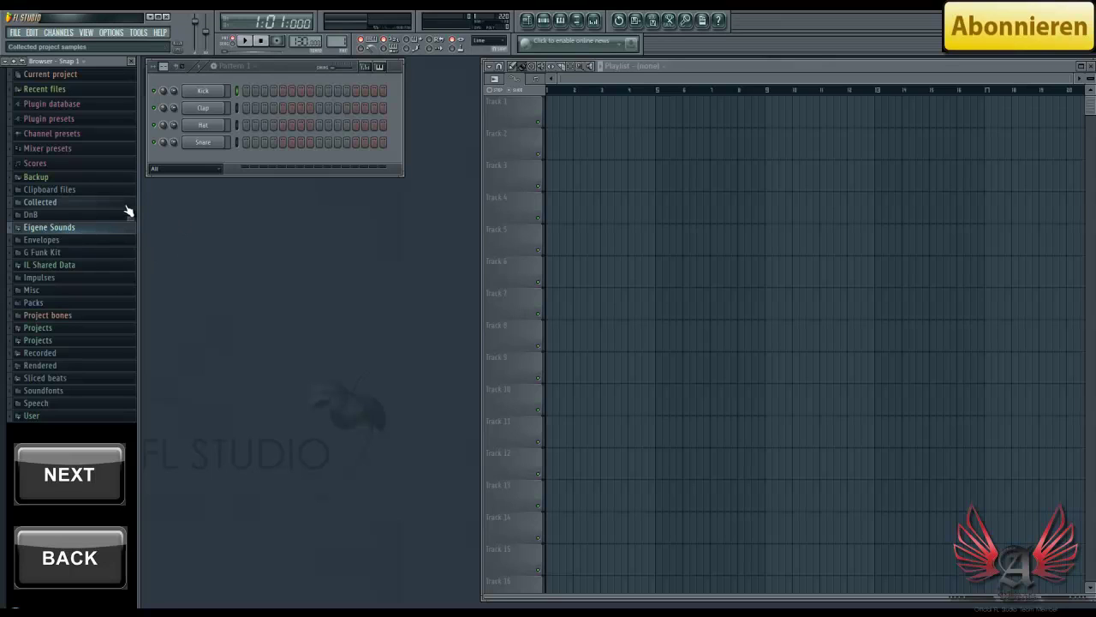
Remove the Eigene Sounds path from the browser extra search folders in the file settings and close the settings
right_click(73, 227)
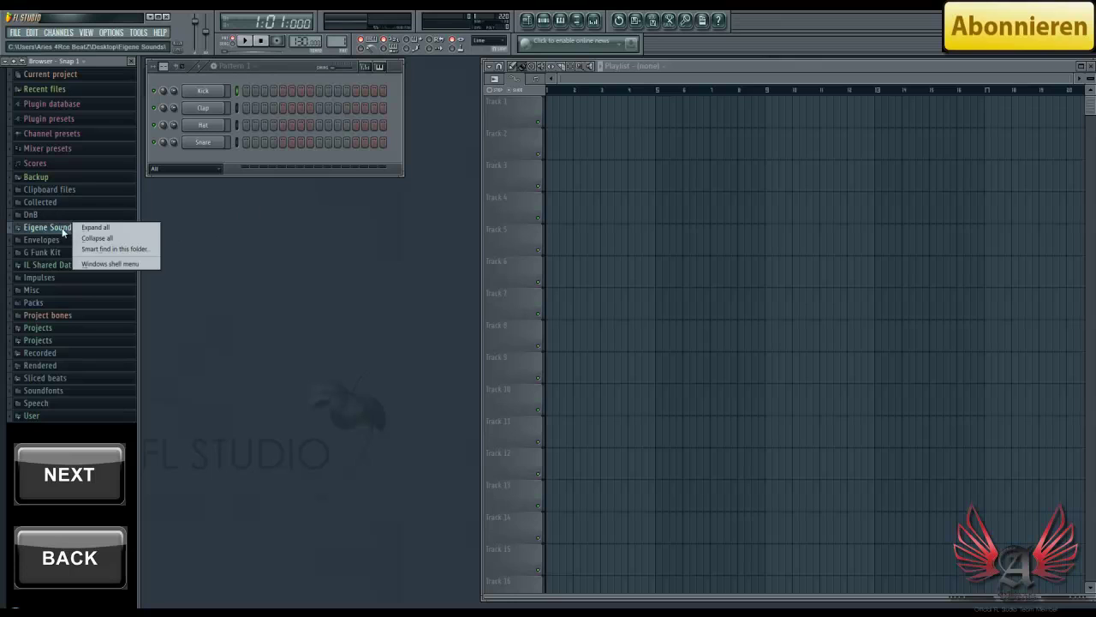
left_click(112, 32)
left_click(112, 33)
left_click(123, 85)
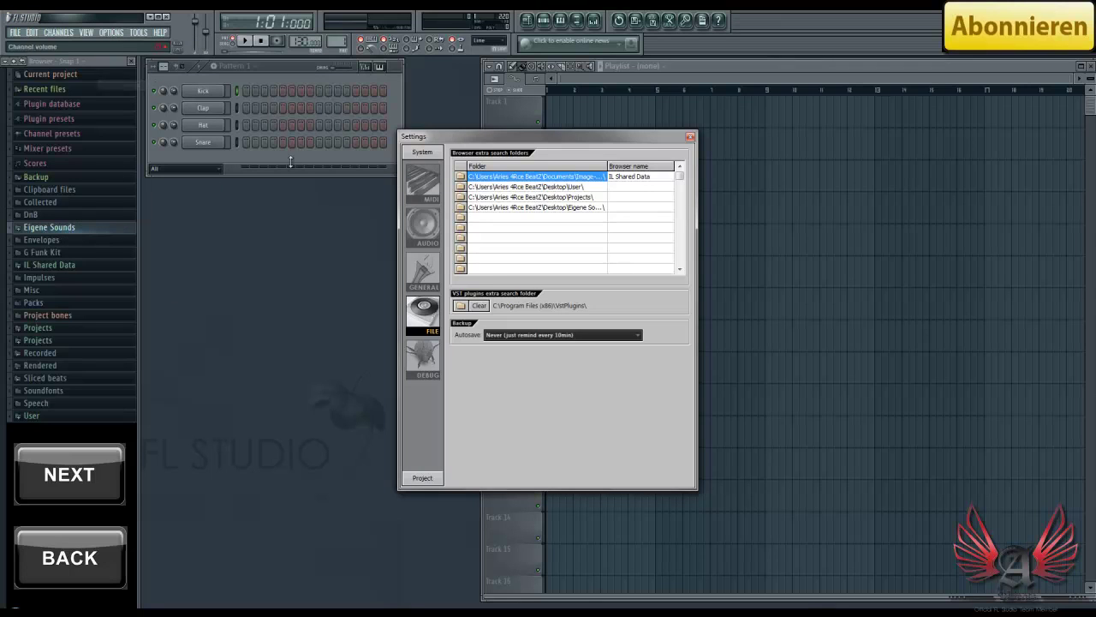
left_click(552, 209)
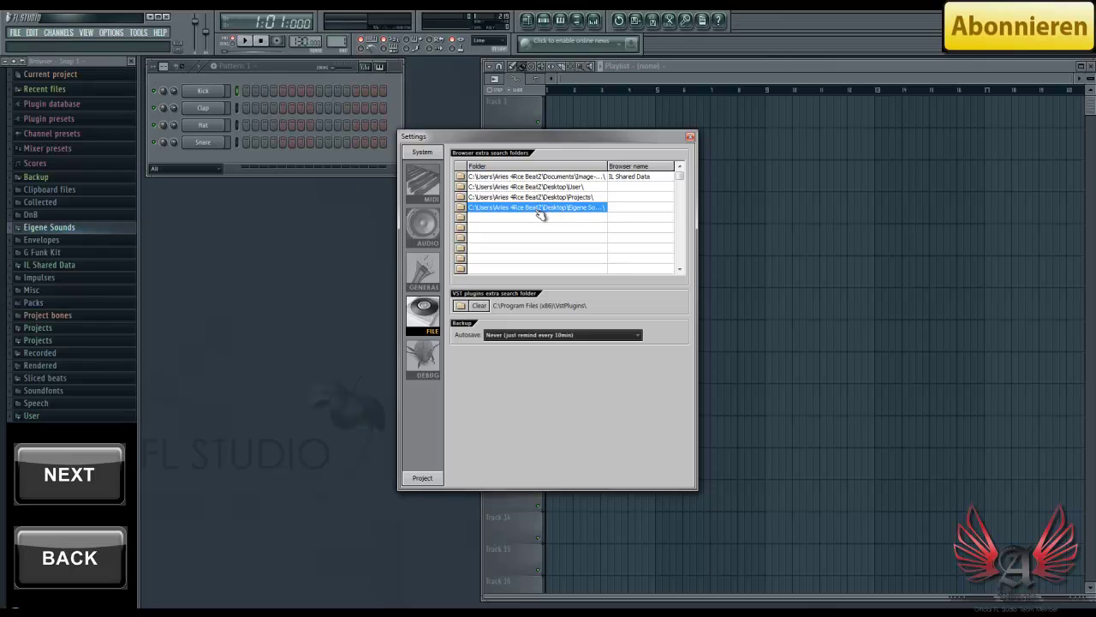
left_click(565, 210)
left_click_drag(564, 209, 616, 210)
left_click(533, 209)
key("BackSpace")
key("ctrl+a")
key("BackSpace")
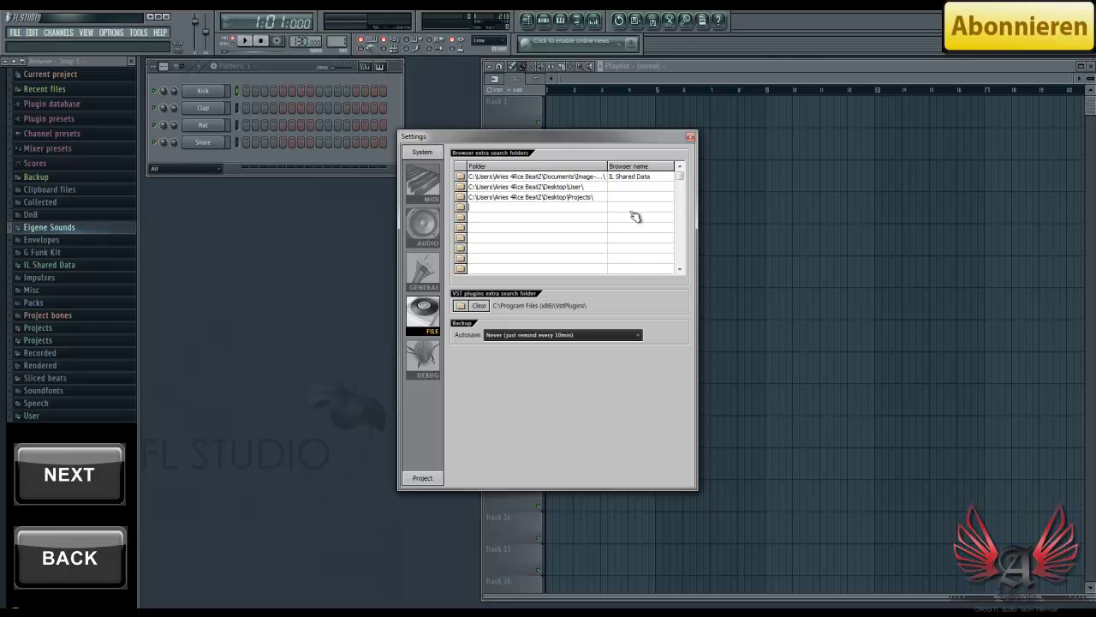
left_click(692, 137)
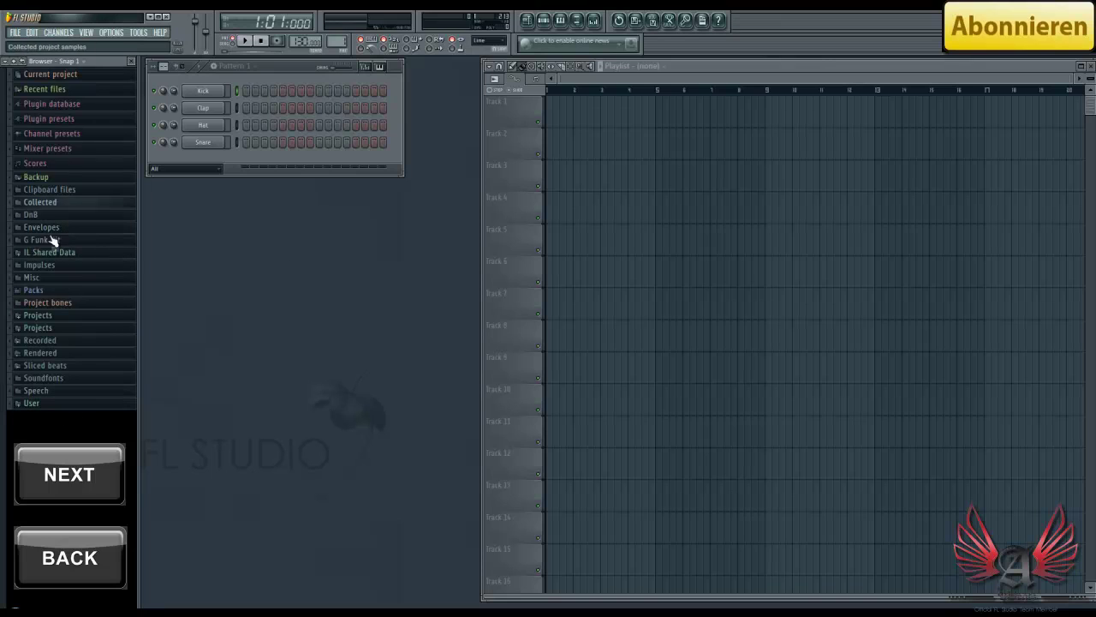
Reopen the file settings to review the extra search folders and the VST plugins search folder, and close them
left_click(112, 32)
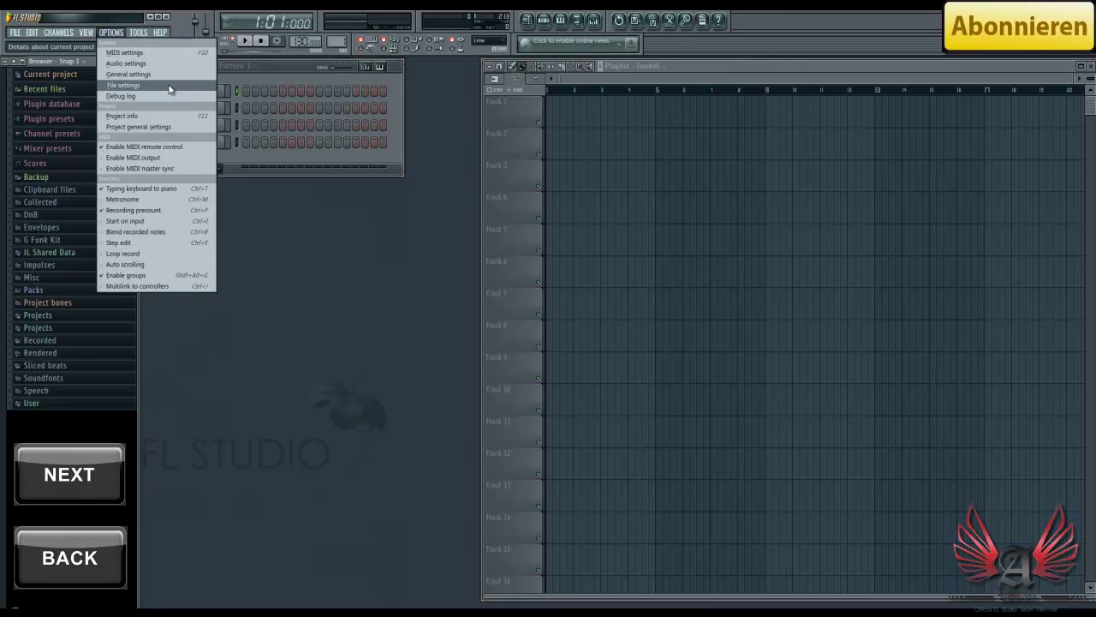
left_click(310, 233)
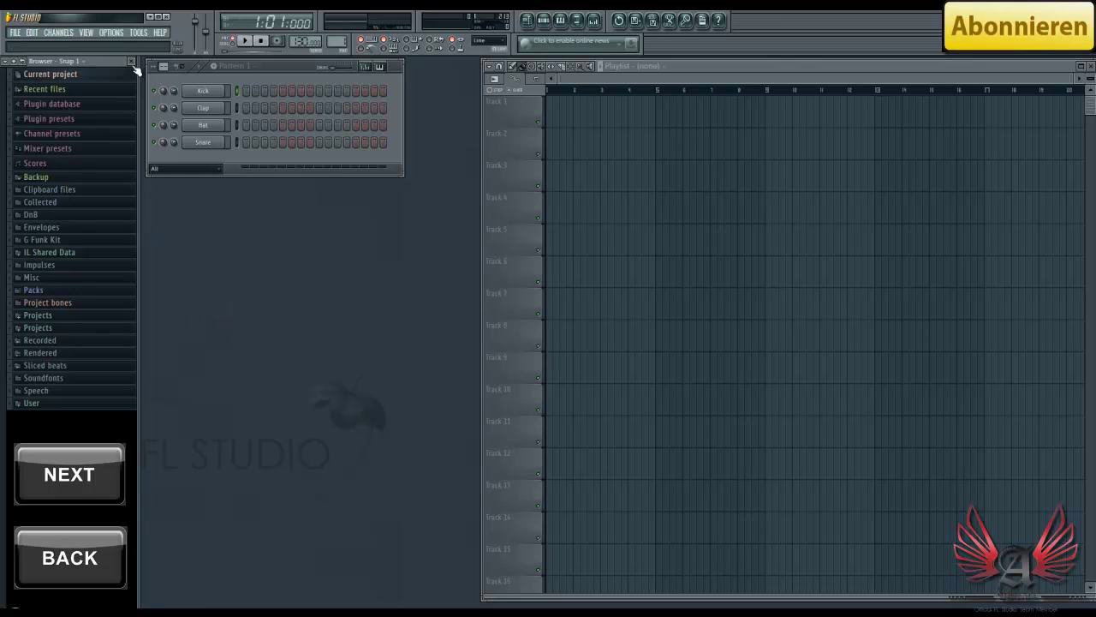
left_click(137, 36)
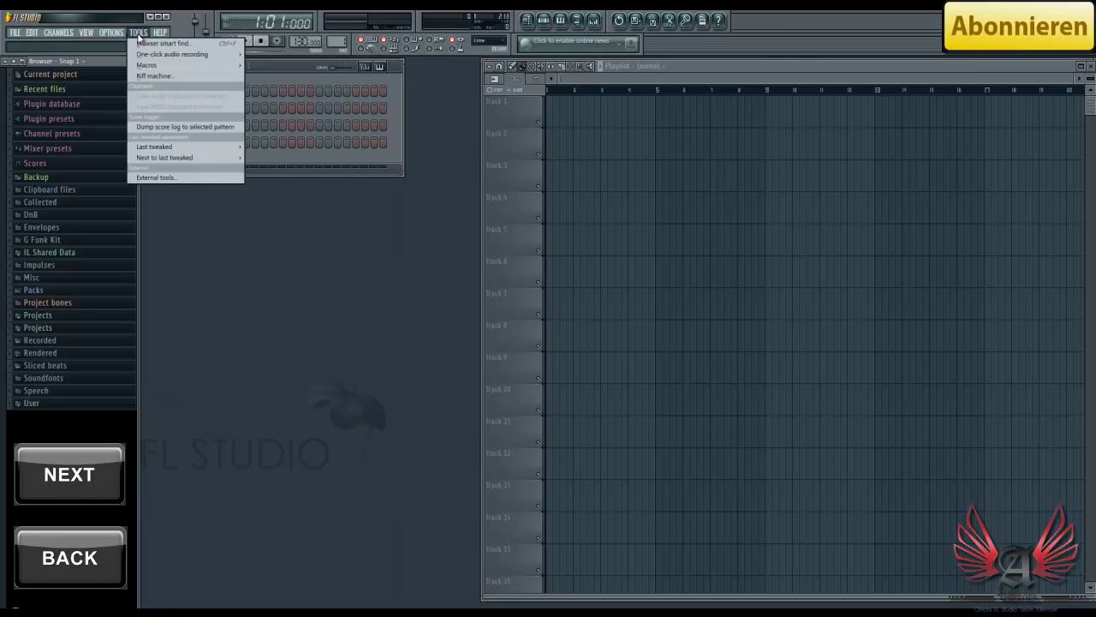
mouse_move(111, 33)
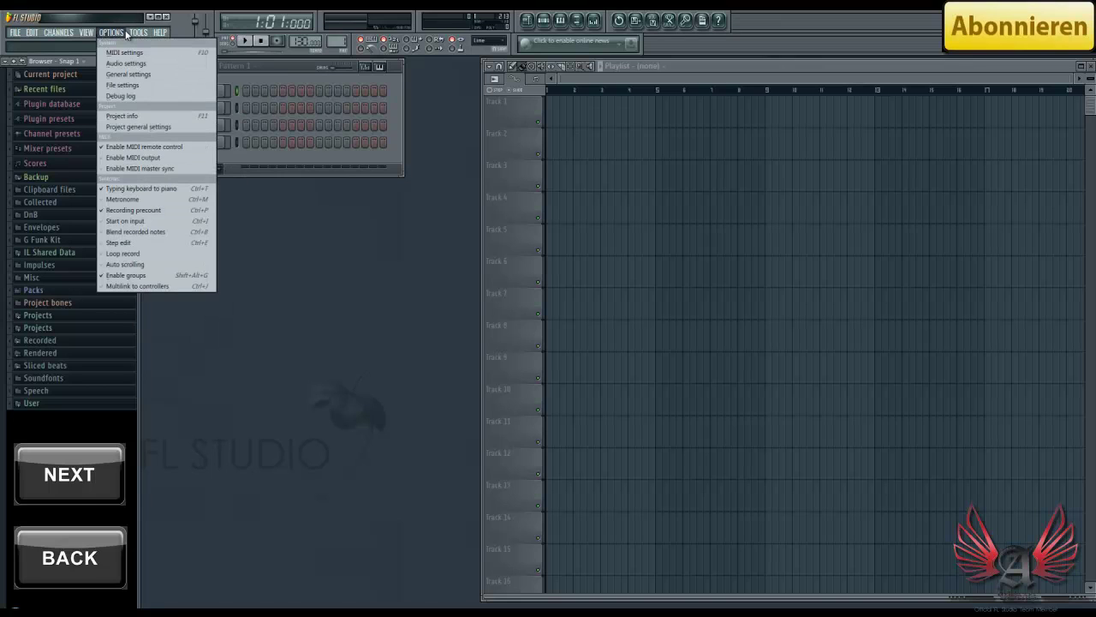
left_click(140, 90)
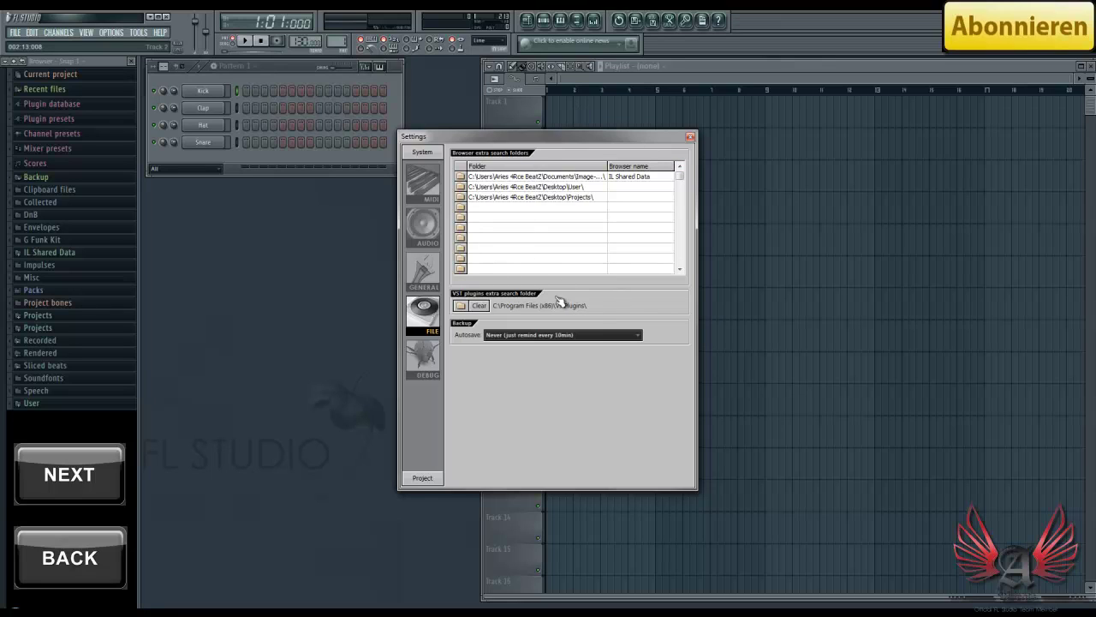
left_click(690, 137)
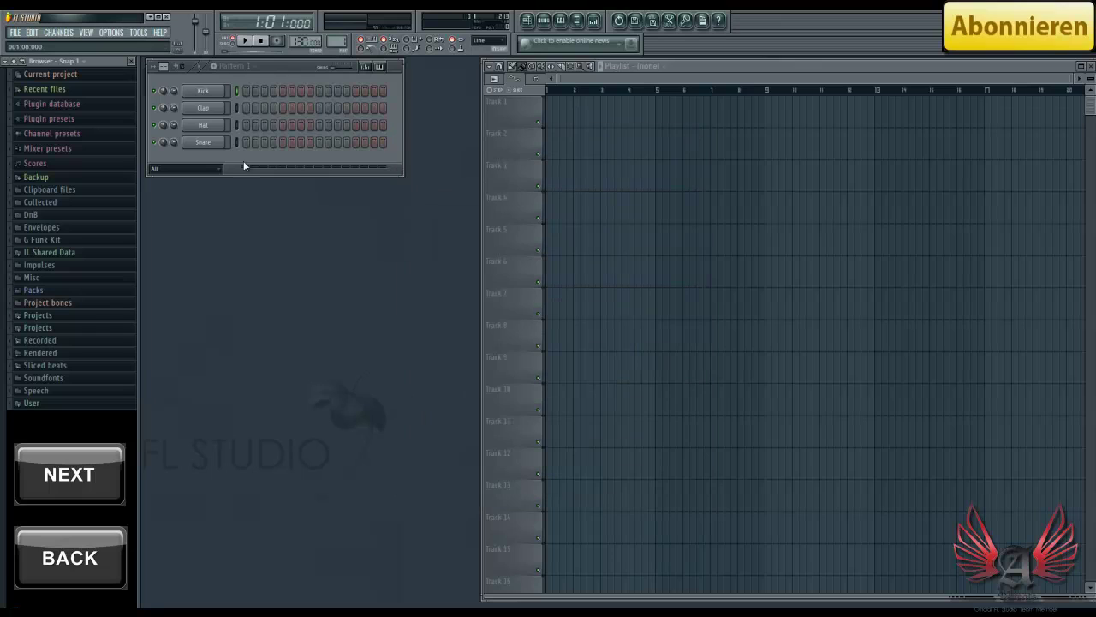